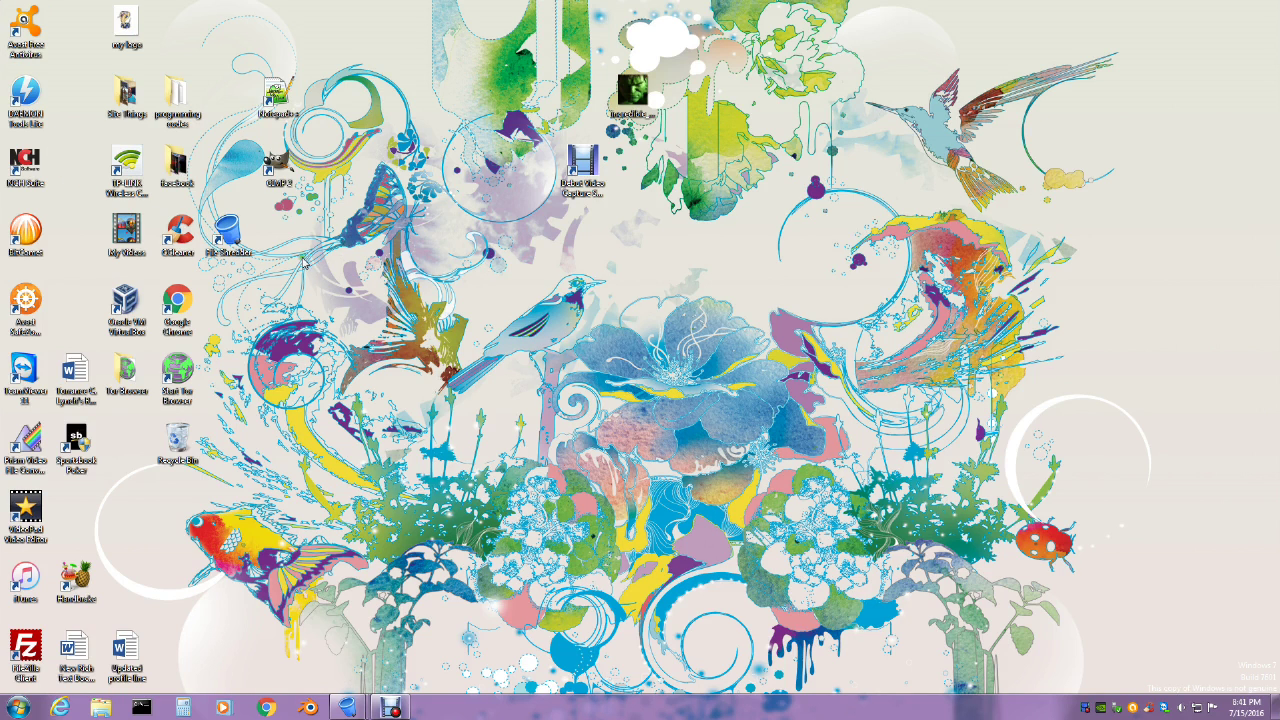
# - Launch File Shredder v2.5 from its desktop shortcut
pyautogui.doubleClick(229, 232)
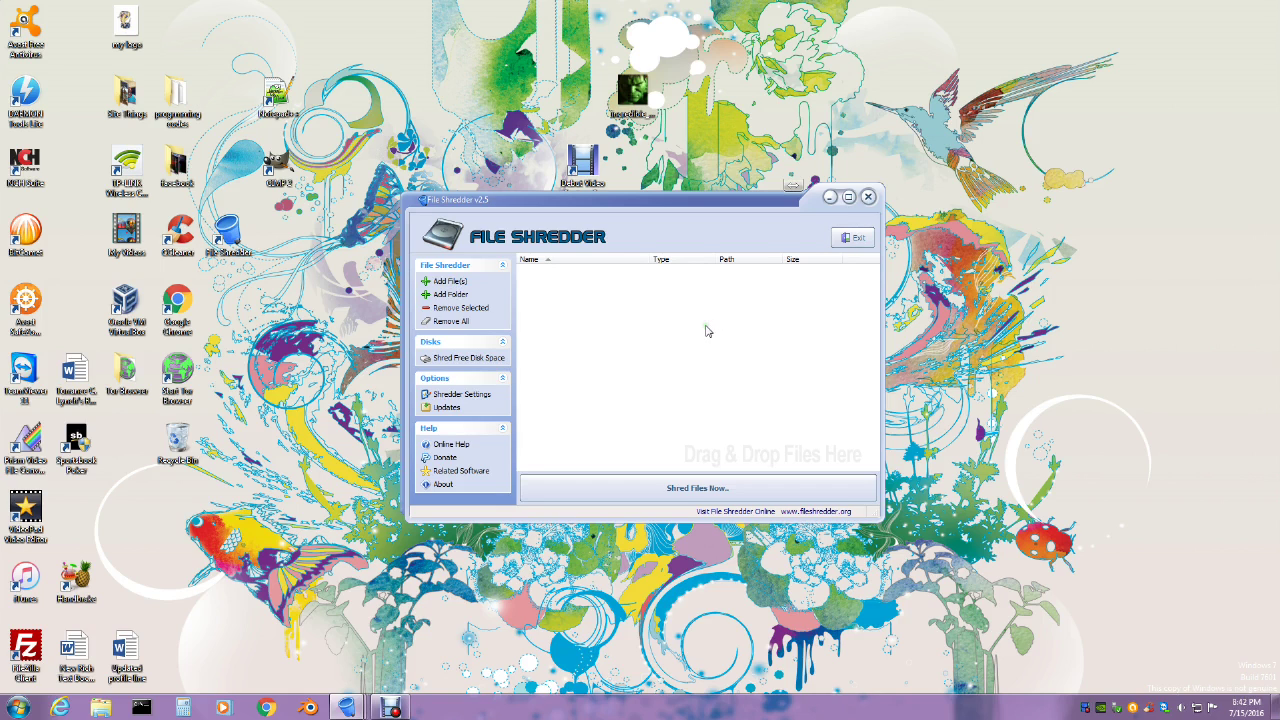
pyautogui.click(447, 284)
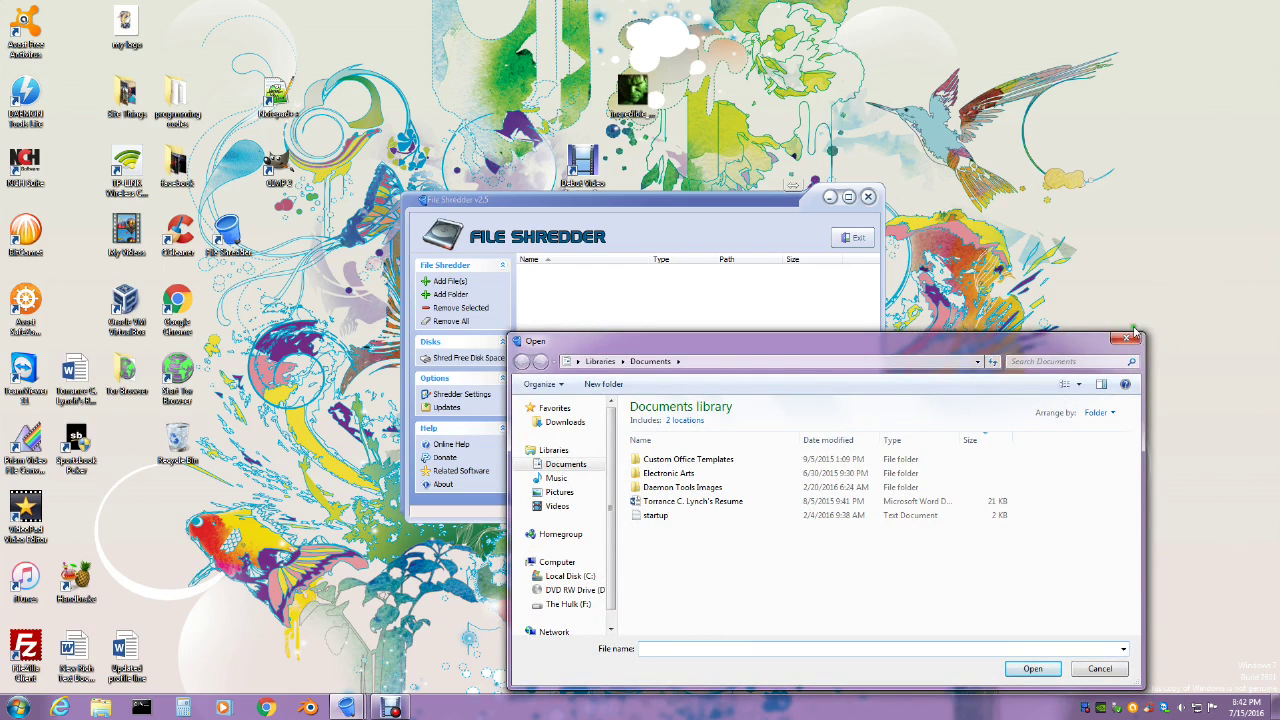
pyautogui.click(684, 503)
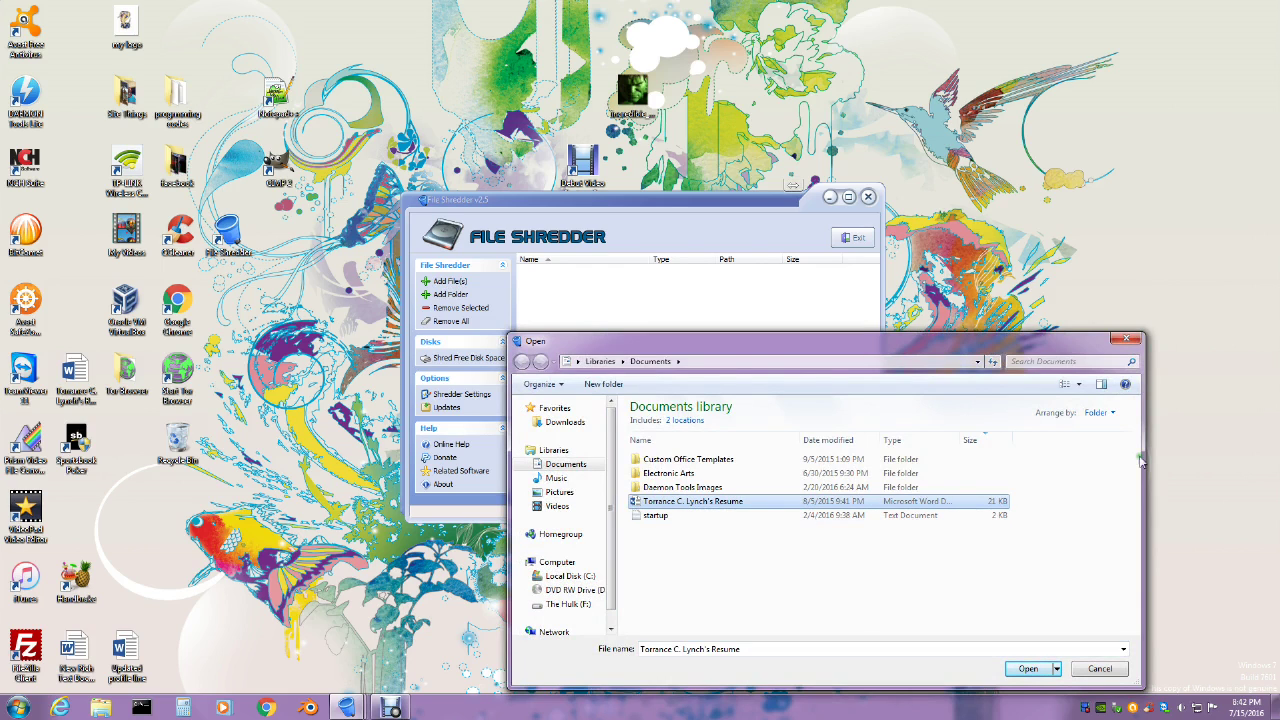
pyautogui.click(1126, 340)
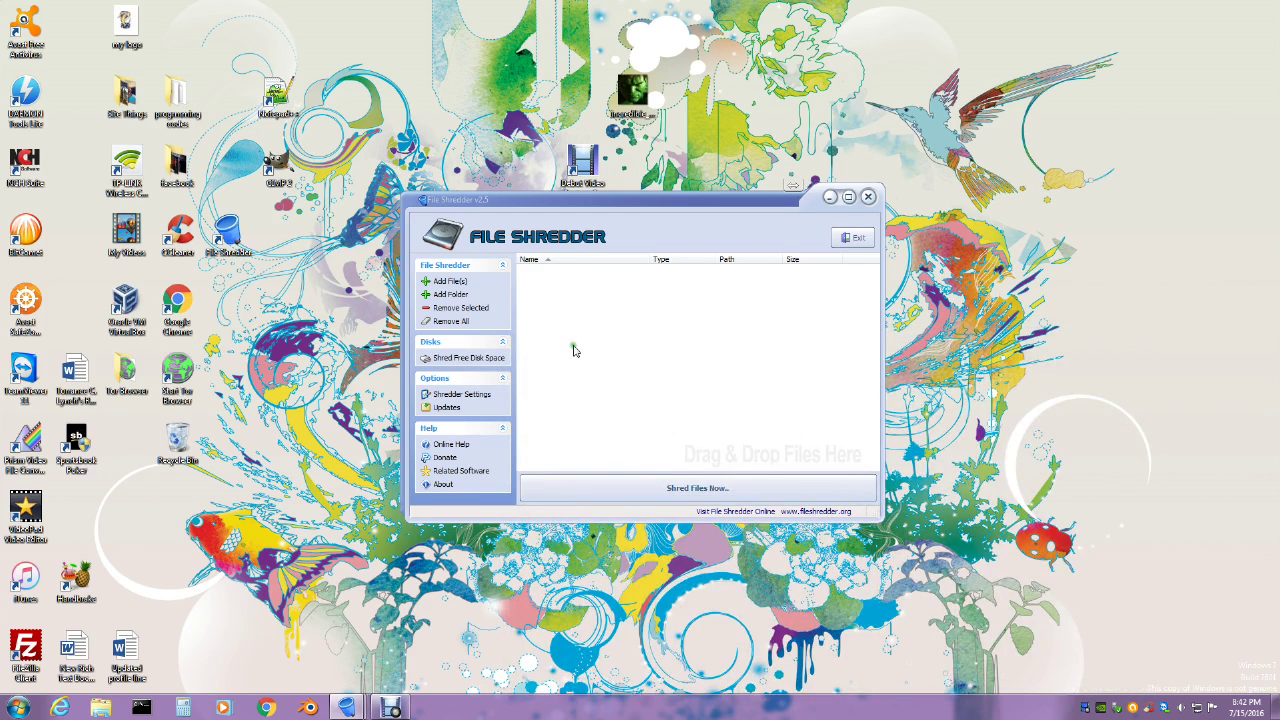
pyautogui.click(452, 295)
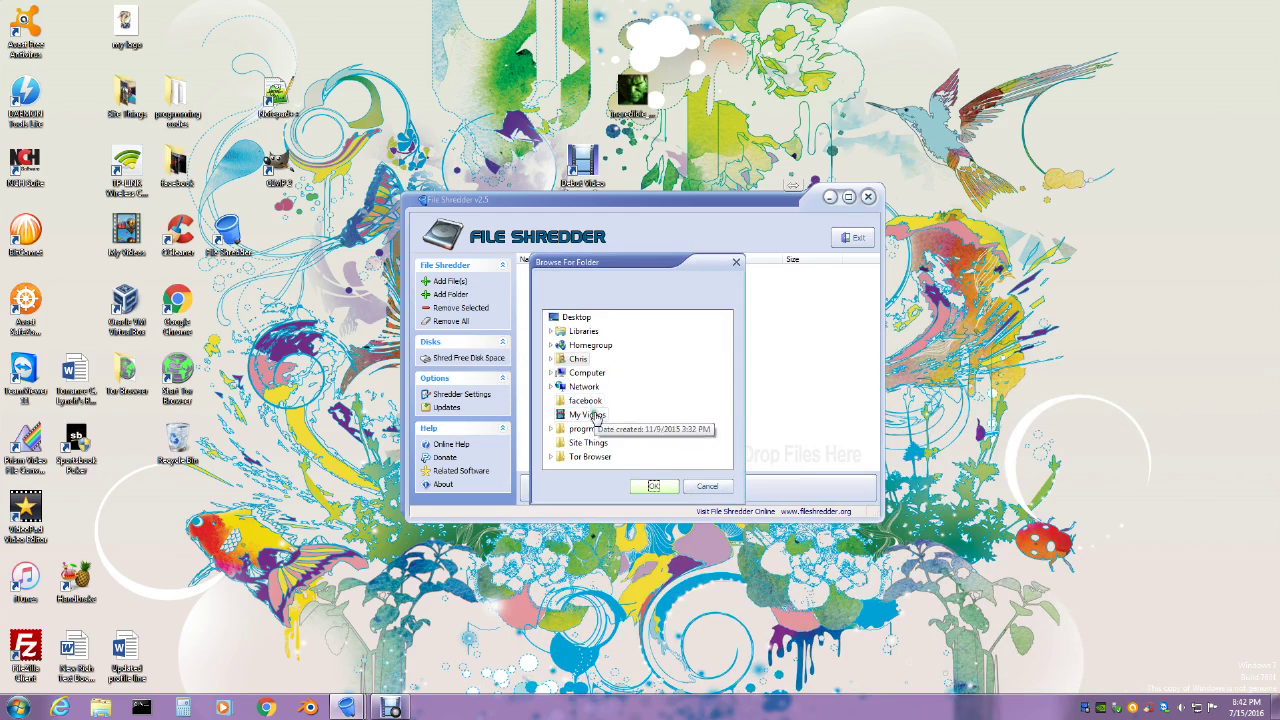
pyautogui.click(594, 446)
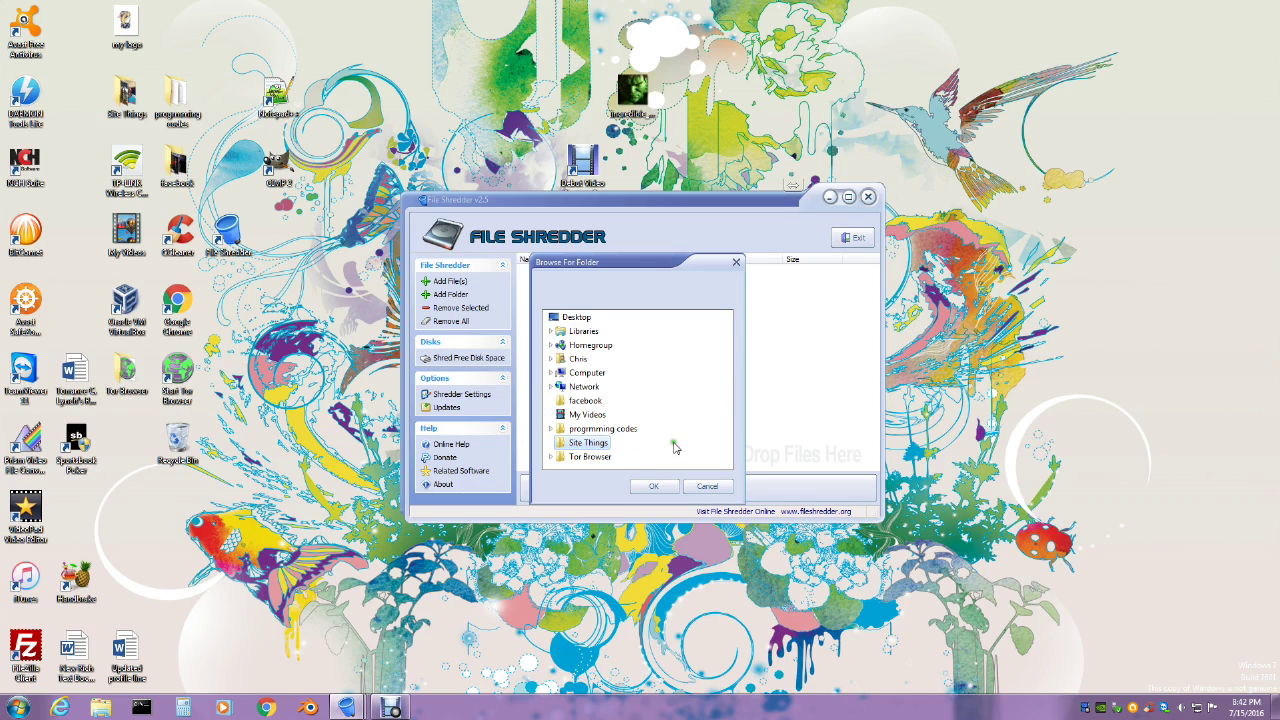
pyautogui.click(707, 486)
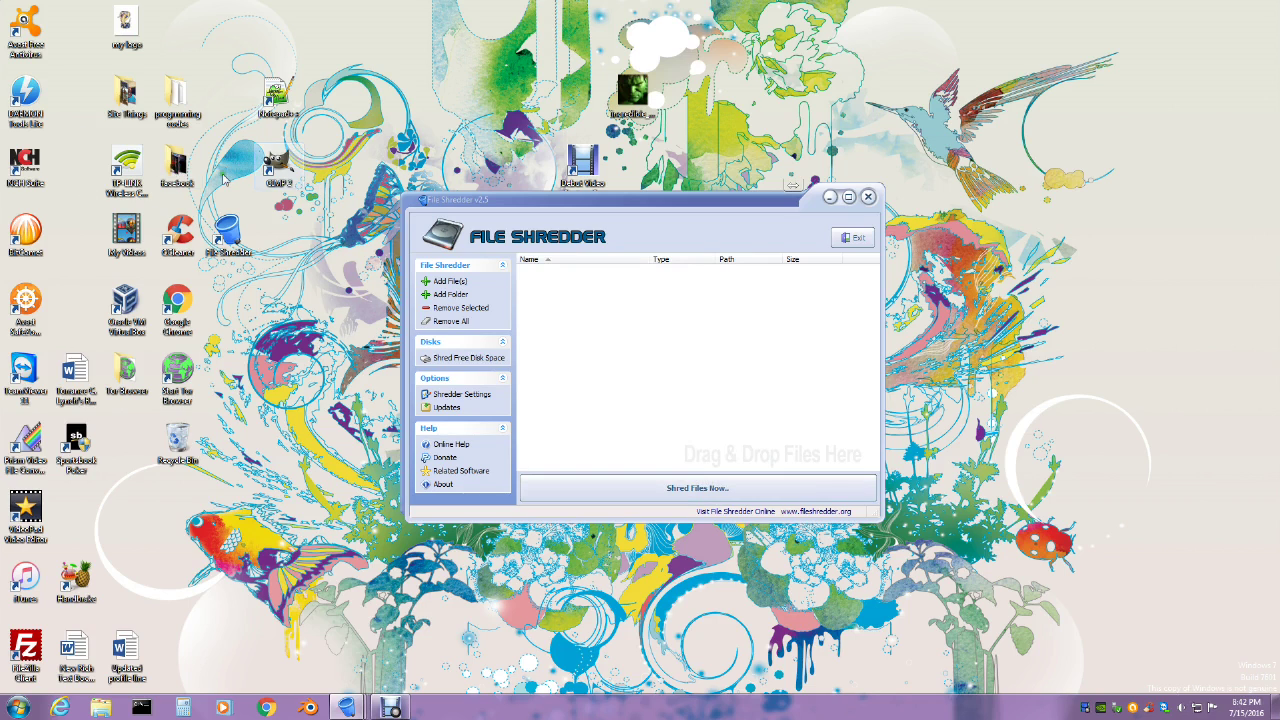
# - Add the facebook folder to the shred list, remove it with confirmation, then open Shred Free Disk Space
pyautogui.moveTo(190, 178); pyautogui.dragTo(600, 440)
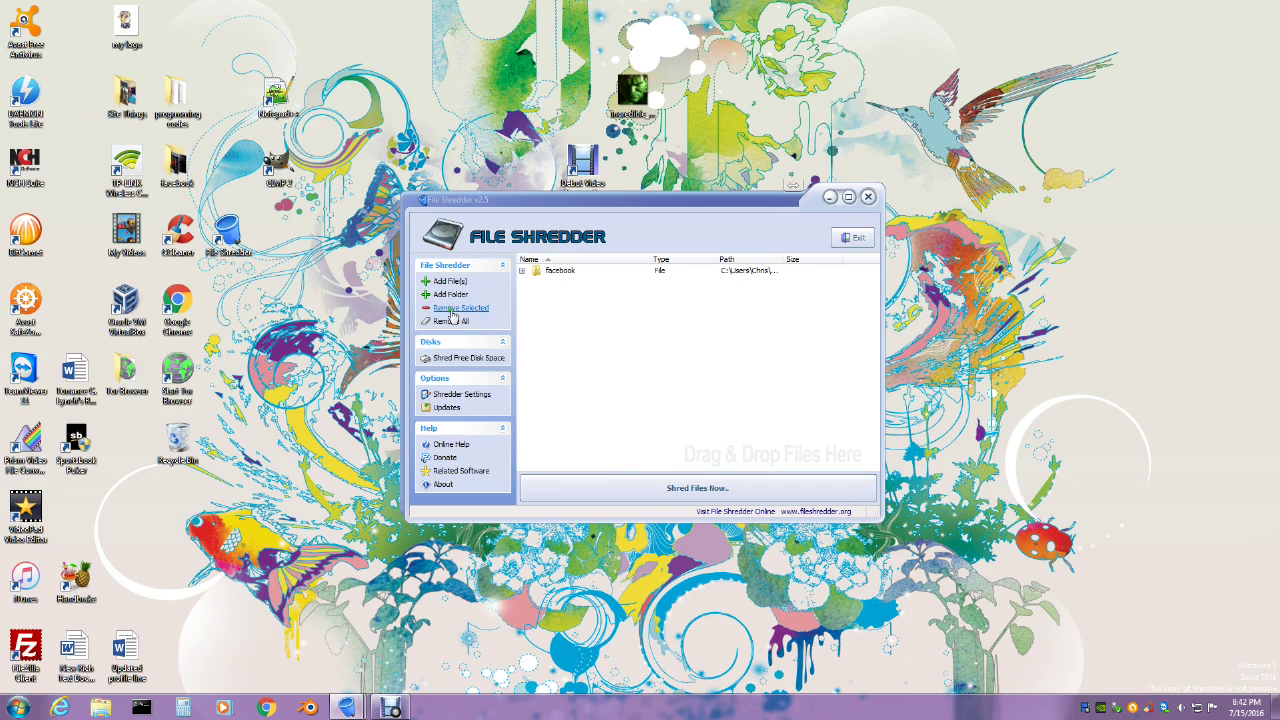
pyautogui.click(555, 272)
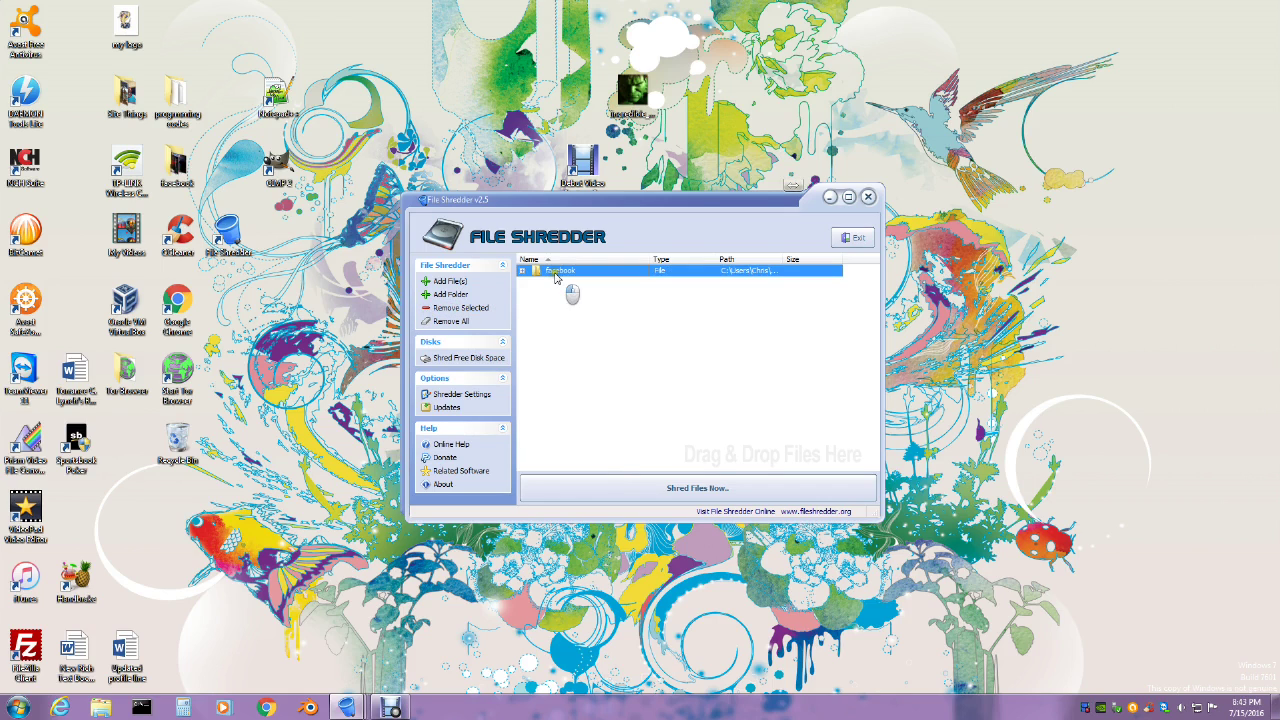
pyautogui.click(464, 309)
pyautogui.click(681, 372)
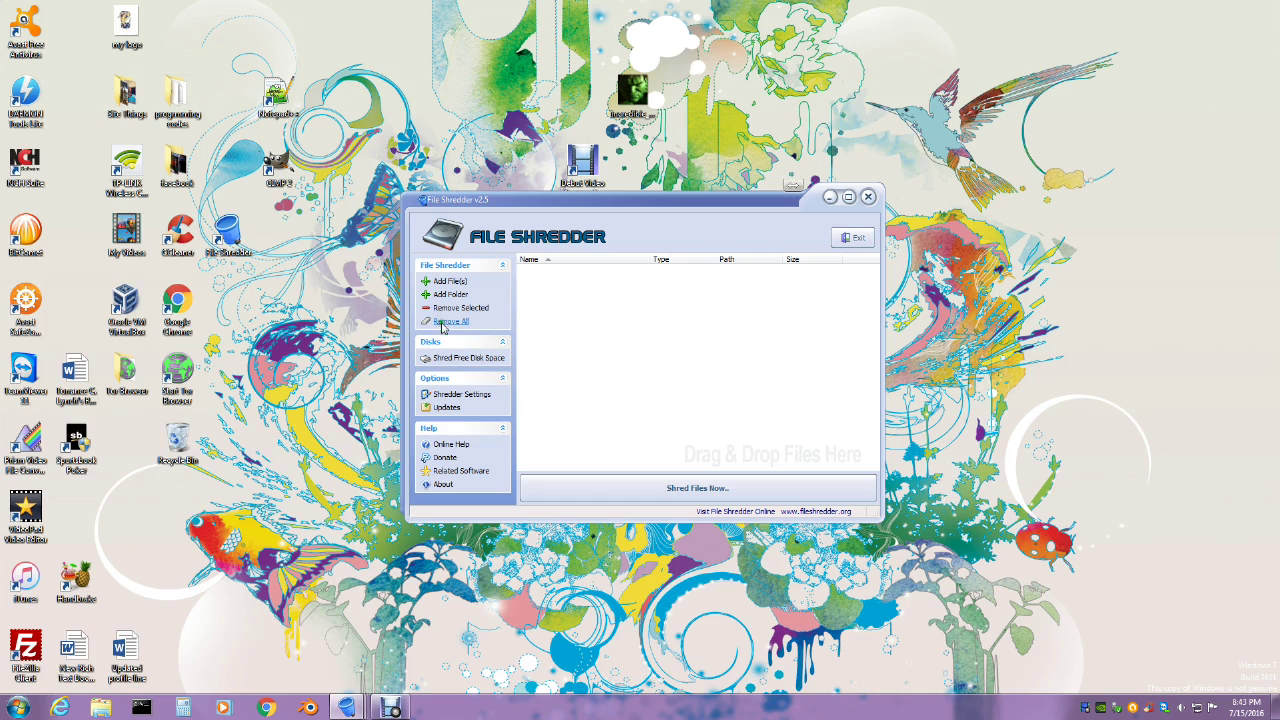
pyautogui.click(464, 359)
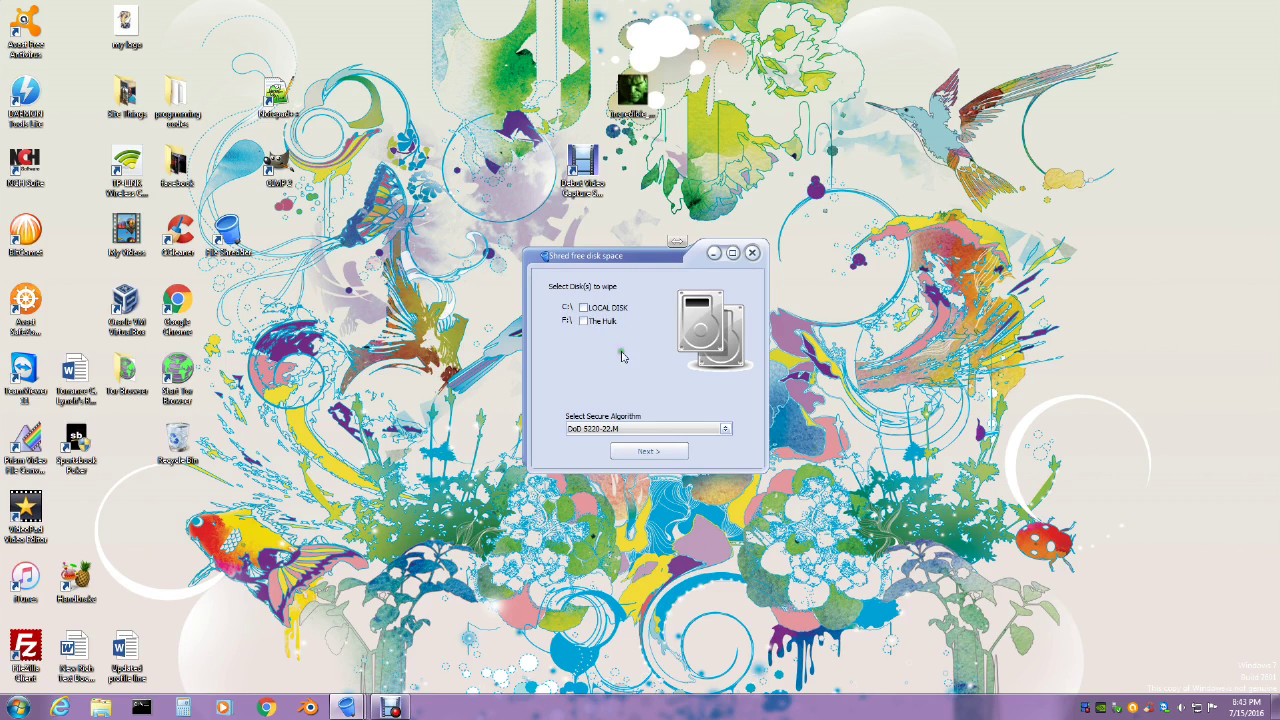
# - Tick drive C:\ (LOCAL DISK) for free-space wiping, keeping the DoD 5220-22.M algorithm
pyautogui.click(583, 307)
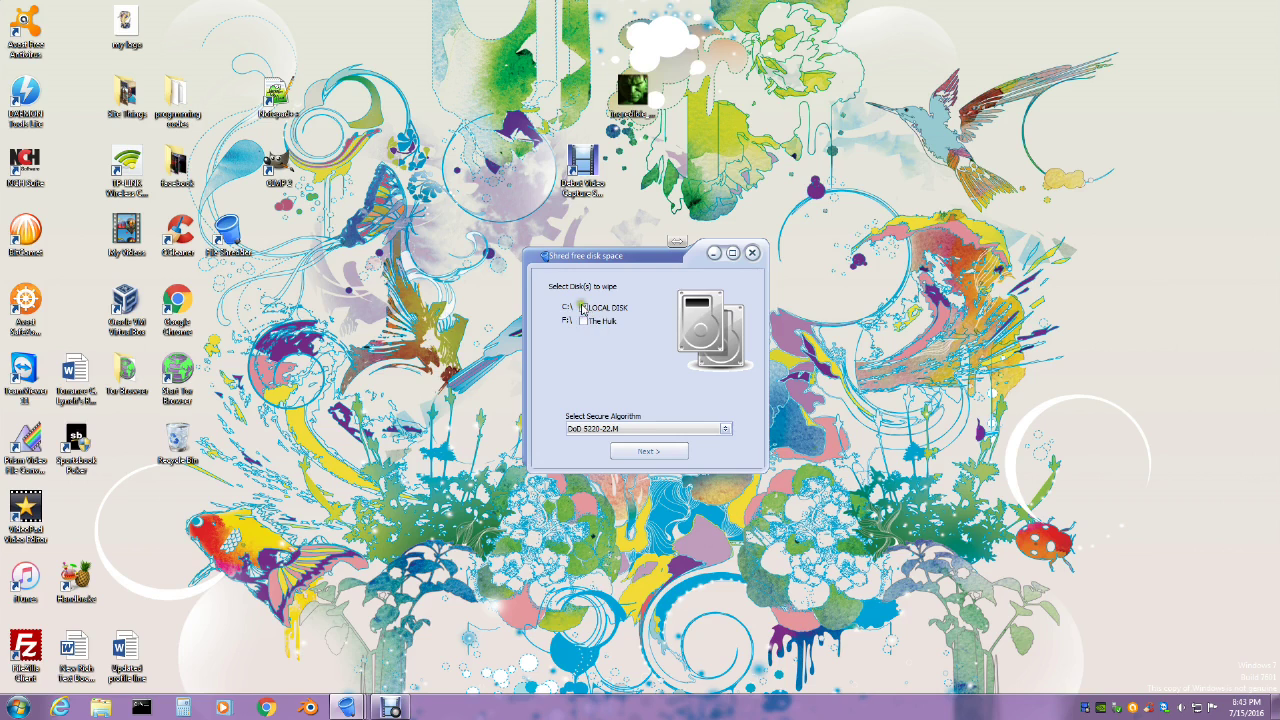
# - Advance to the wipe page, then close the wizard without starting the wipe
pyautogui.click(636, 454)
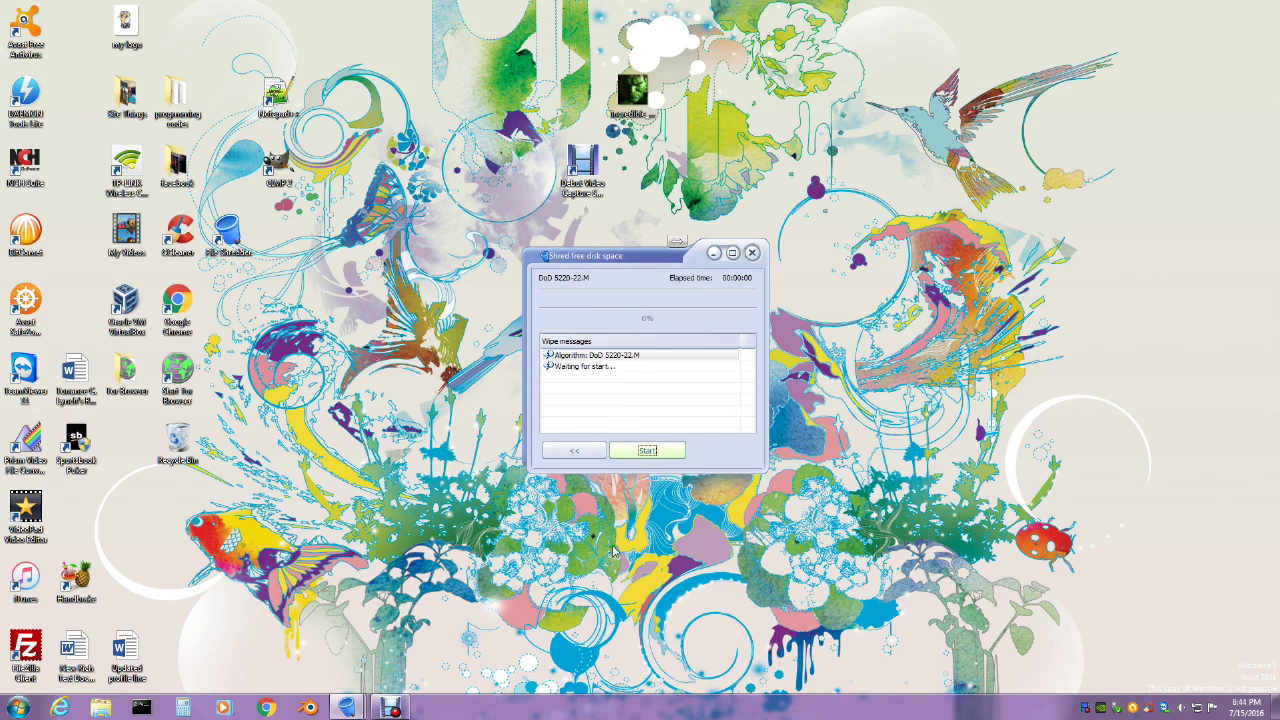
pyautogui.click(752, 254)
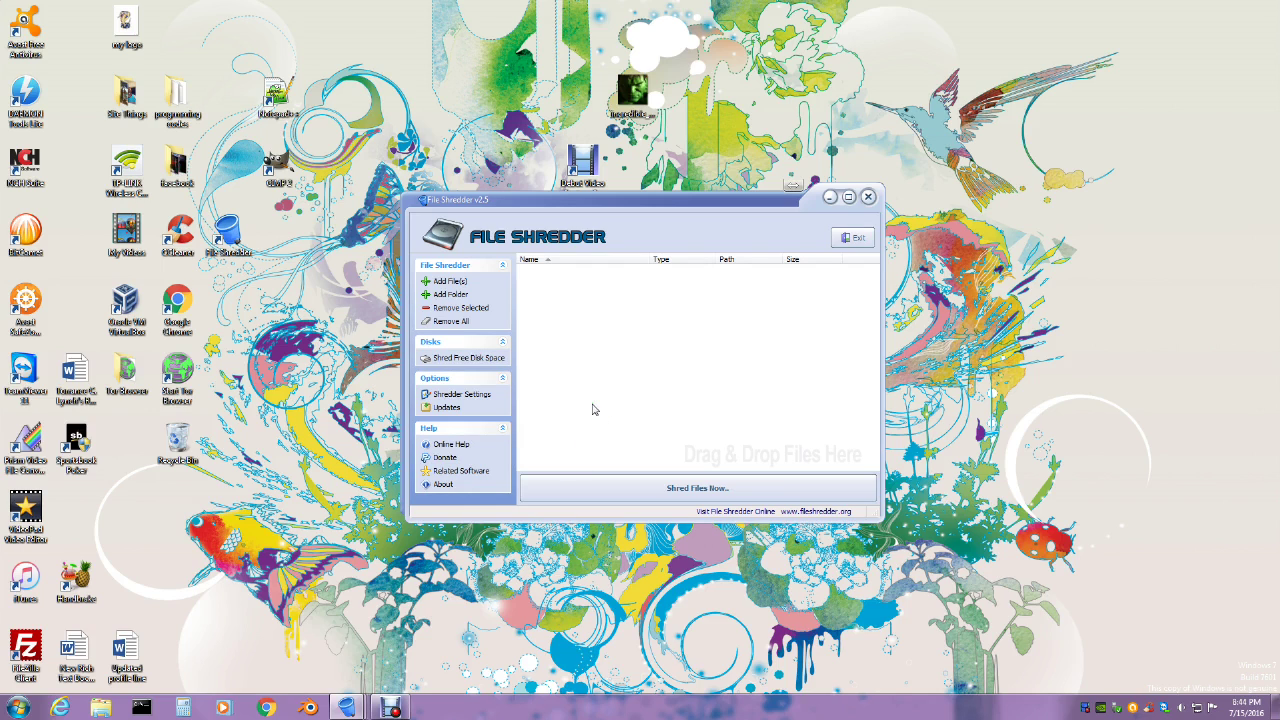
# - Open Shredder Settings and toggle the confirmation for removing files from the list
pyautogui.click(456, 398)
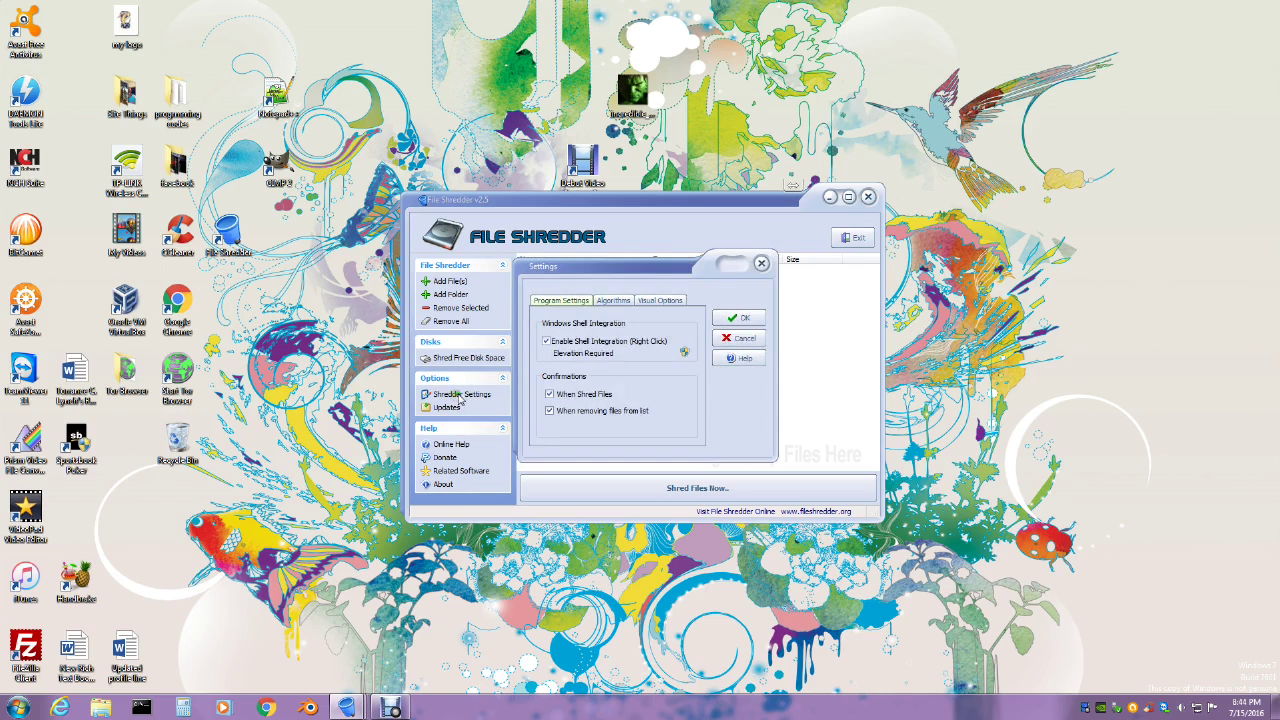
pyautogui.click(551, 415)
# - Review the Algorithms settings, where DoD 5220-22.M is the default among five algorithms
pyautogui.click(614, 302)
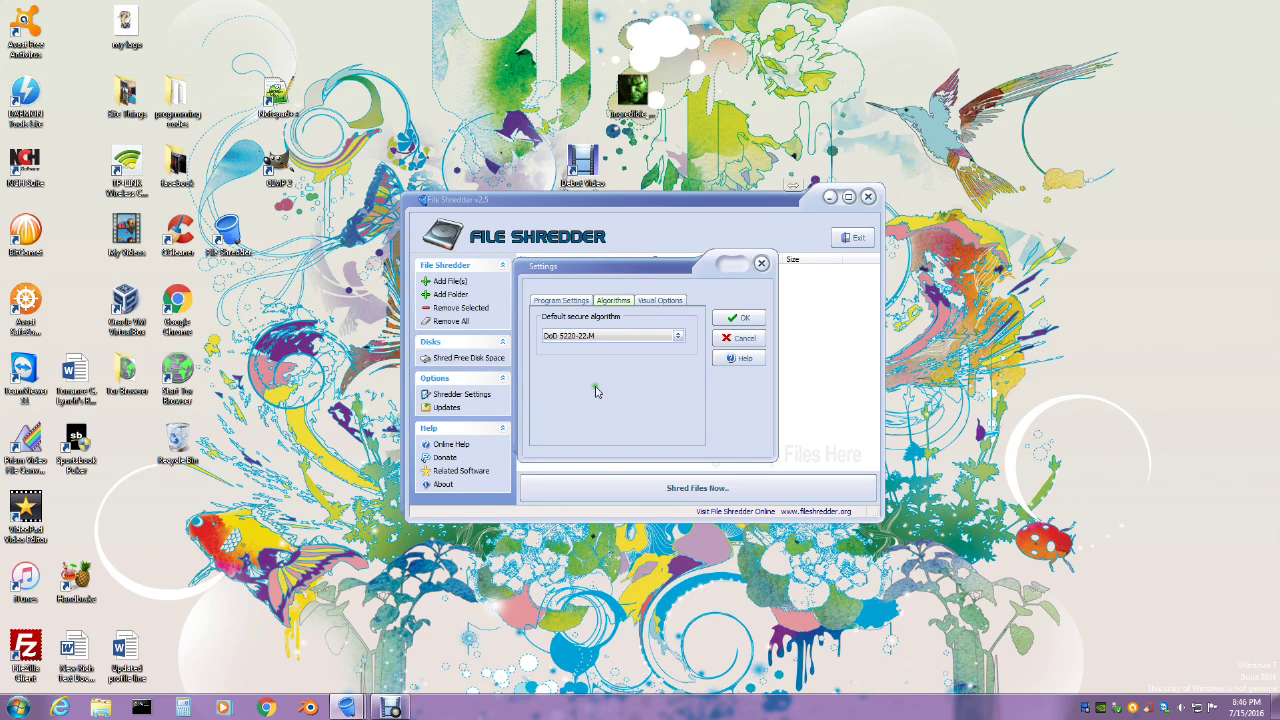
pyautogui.click(733, 357)
pyautogui.click(678, 339)
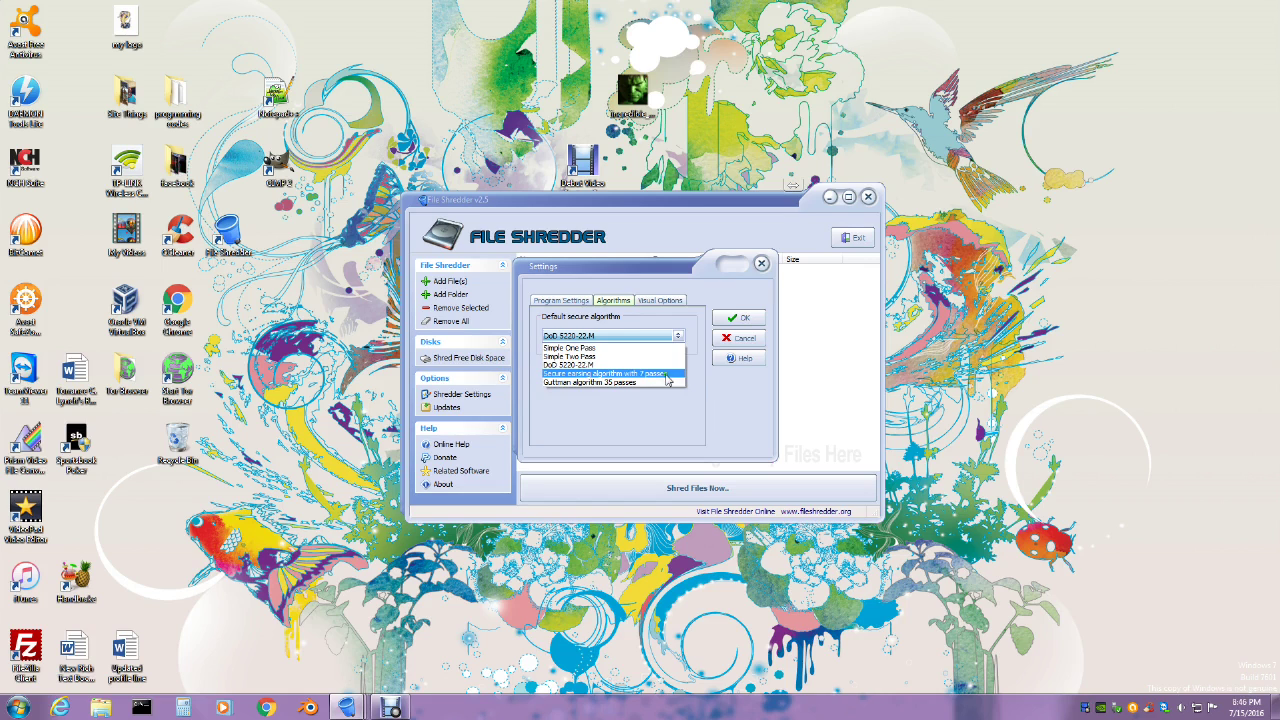
pyautogui.click(698, 428)
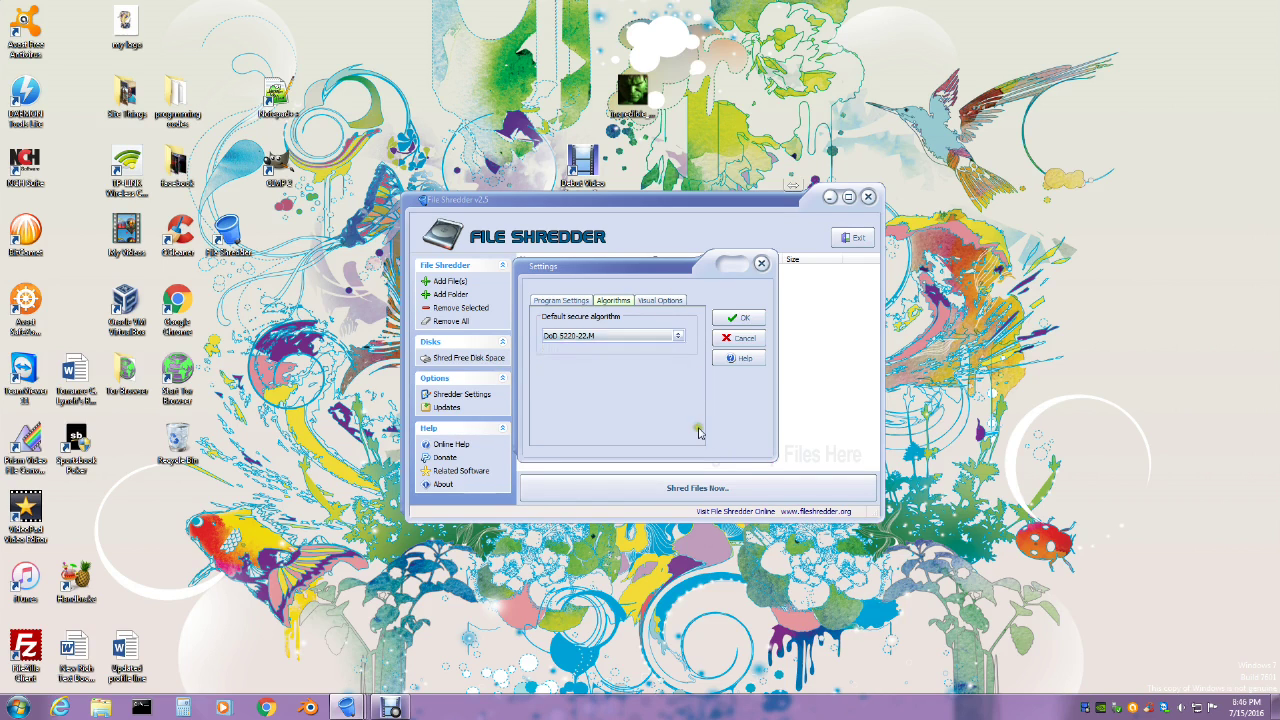
# - Check Run Maximized on the Visual Options tab of the Settings dialog
pyautogui.click(668, 302)
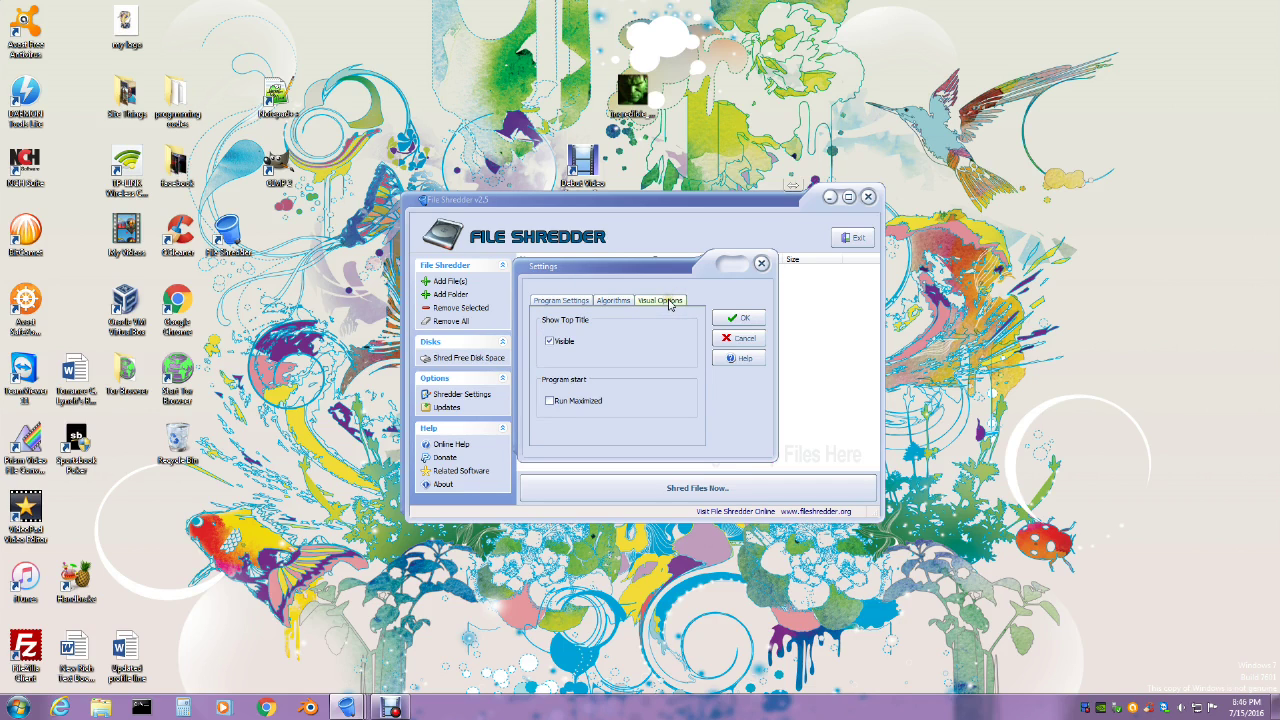
pyautogui.click(552, 402)
# - Apply Run Maximized with OK, relaunch File Shredder to see it open maximized, then restore it
pyautogui.click(742, 319)
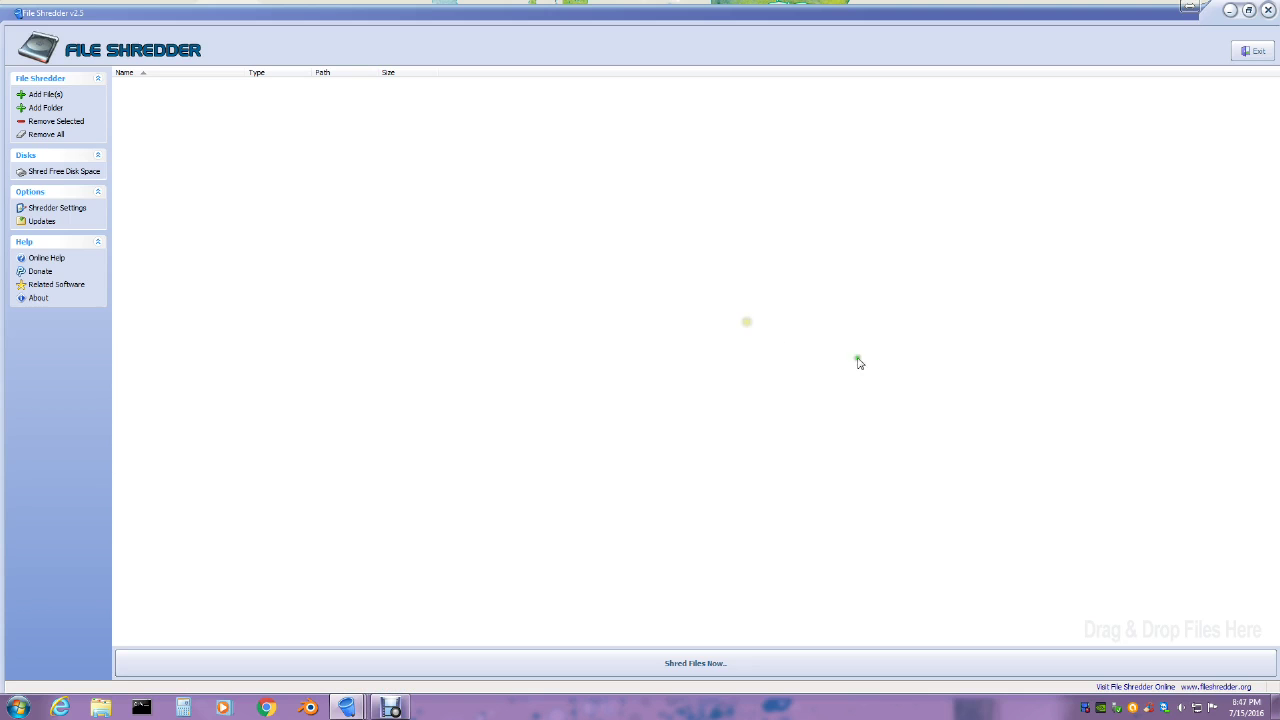
pyautogui.click(1266, 12)
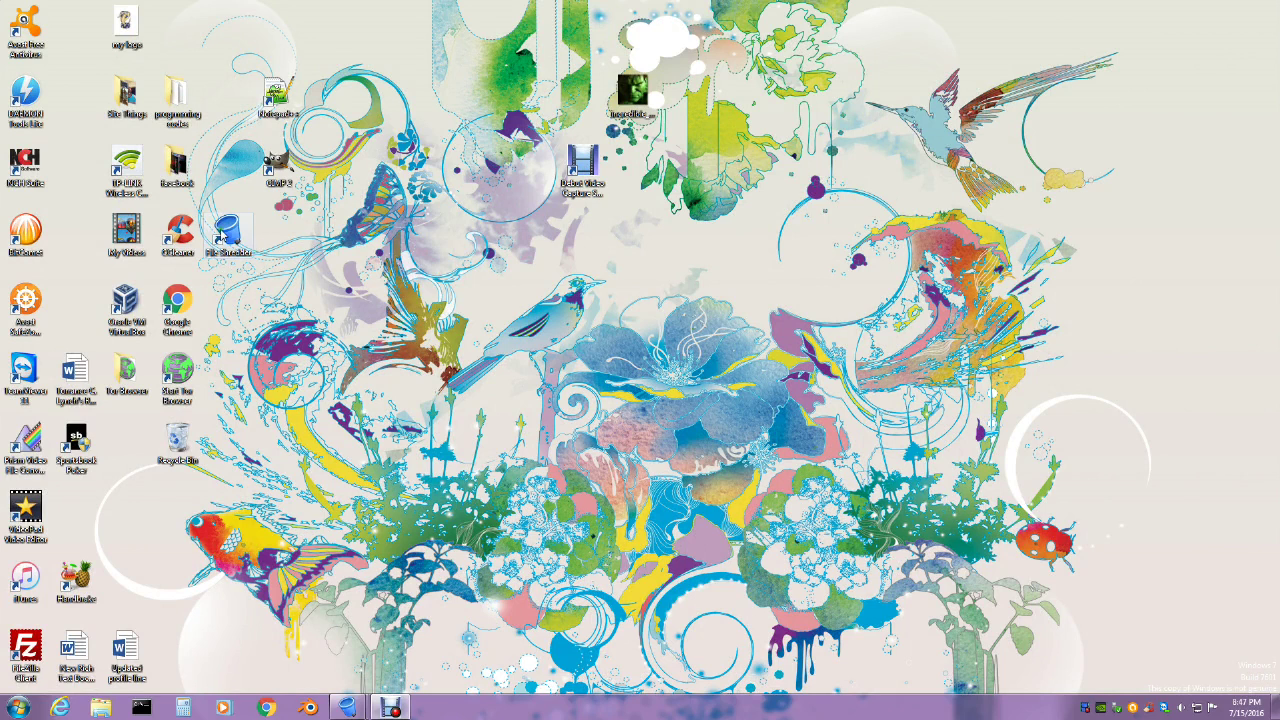
pyautogui.click(221, 237)
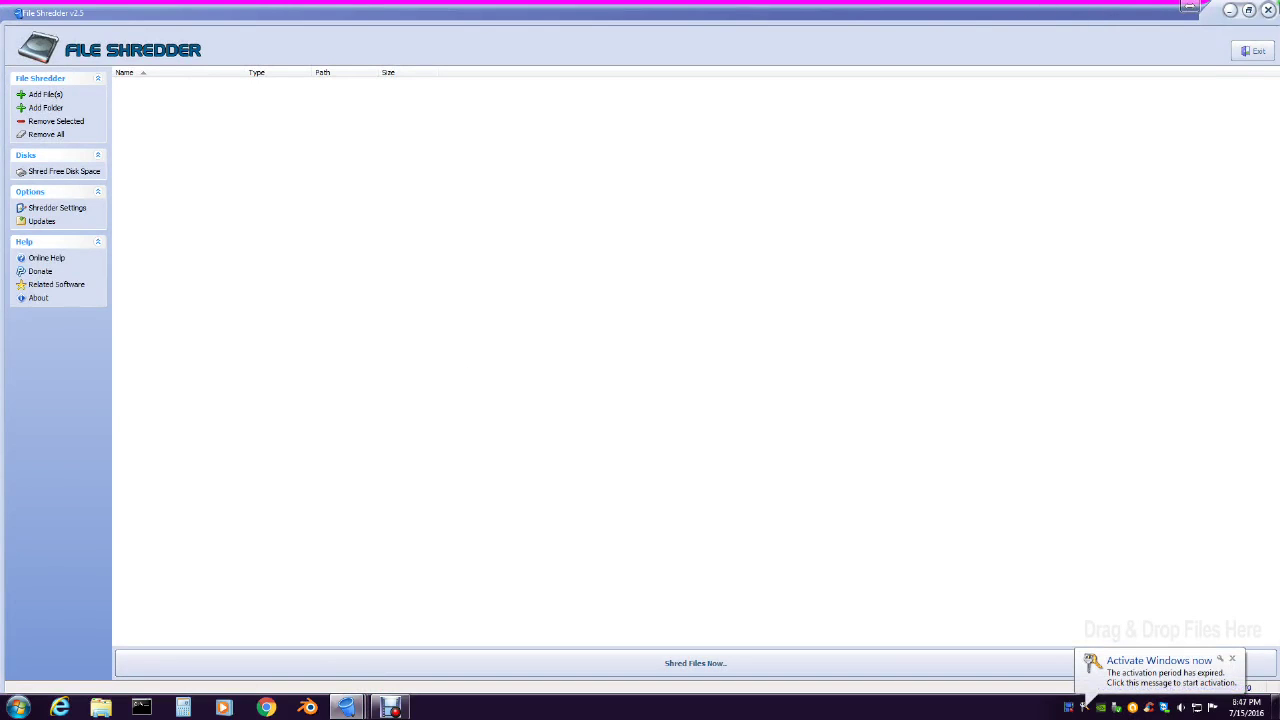
pyautogui.click(1248, 12)
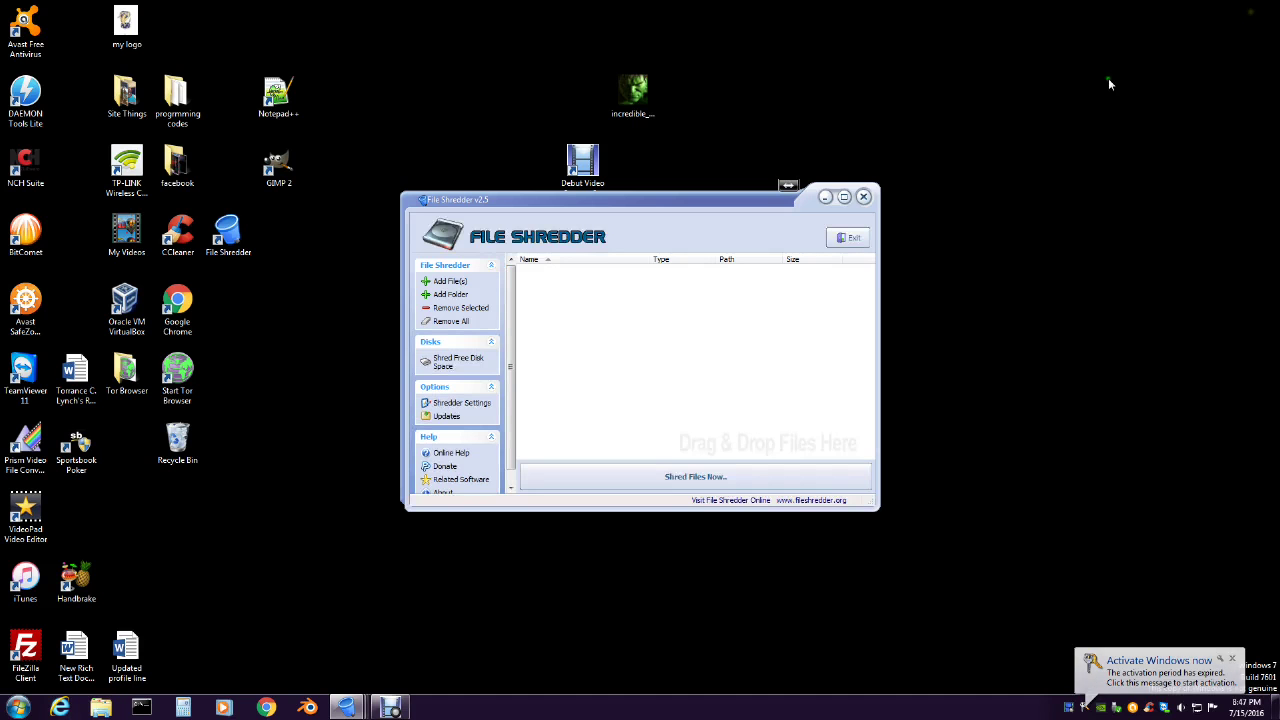
# - Uncheck Run Maximized under Visual Options in Shredder Settings and save with OK
pyautogui.click(466, 405)
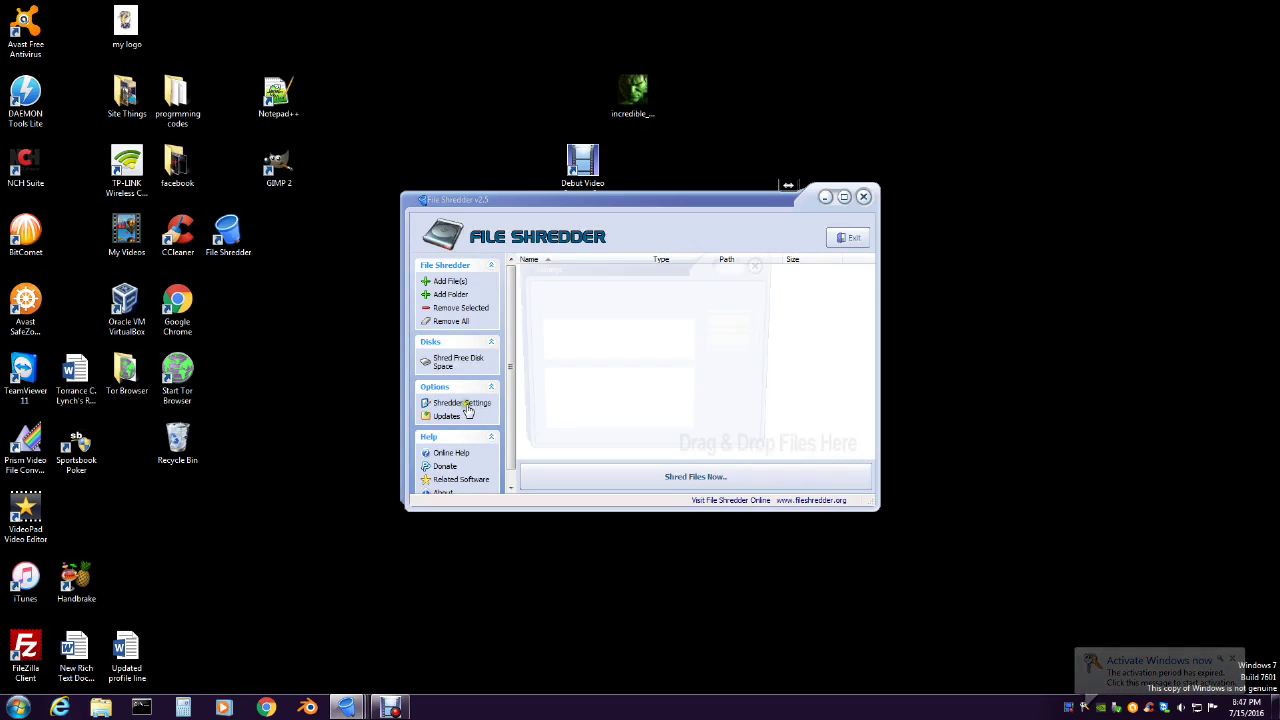
pyautogui.click(677, 302)
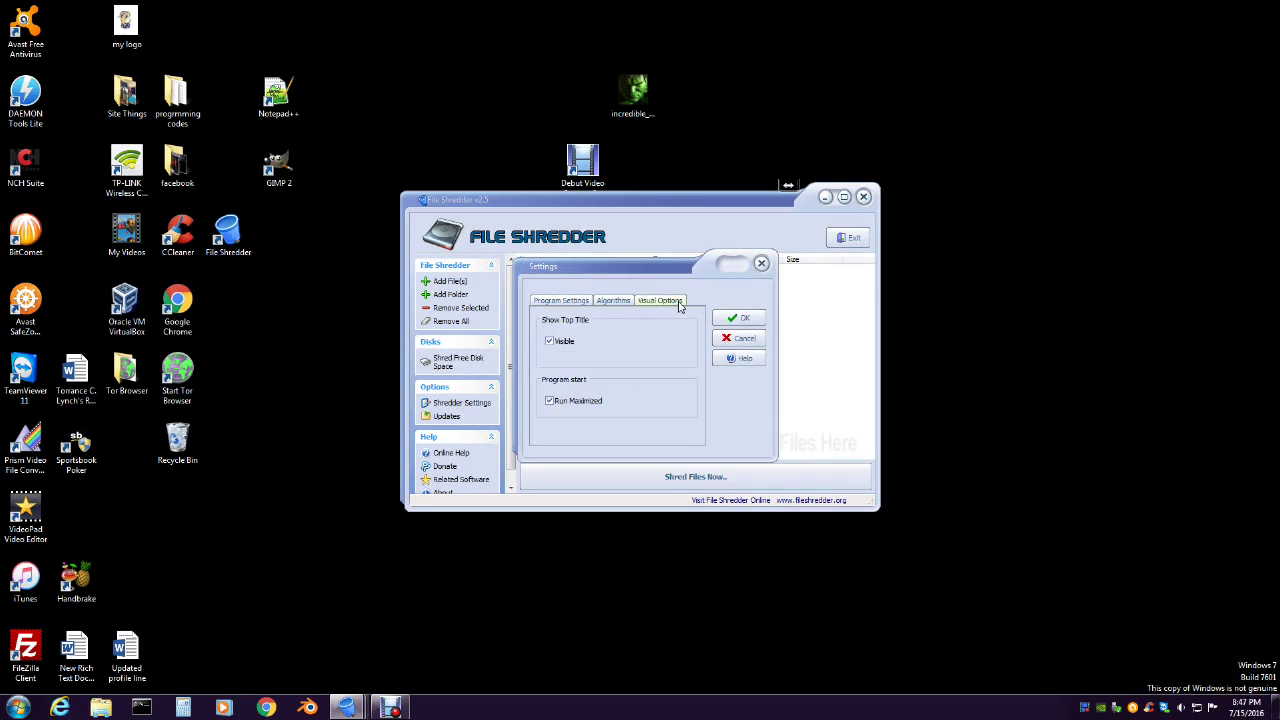
pyautogui.click(550, 401)
pyautogui.click(740, 318)
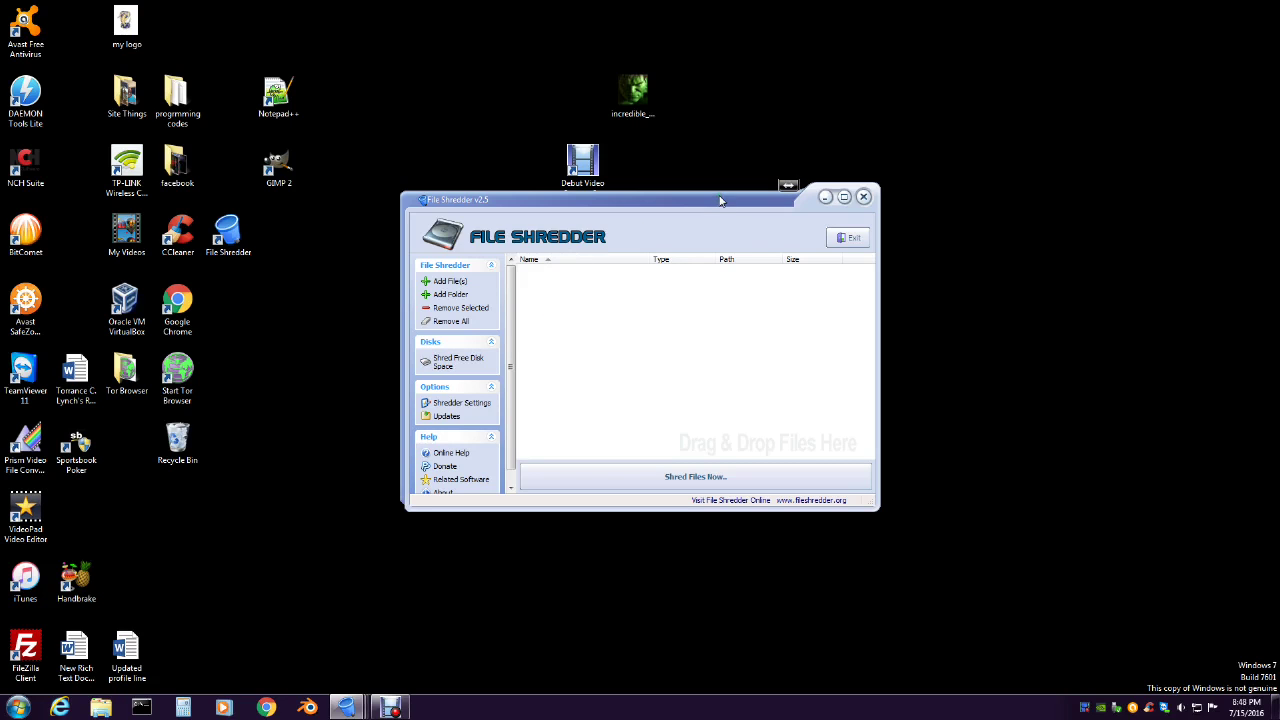
# - Drag the File Shredder window by its title bar higher and slightly left
pyautogui.moveTo(720, 201); pyautogui.dragTo(711, 121)
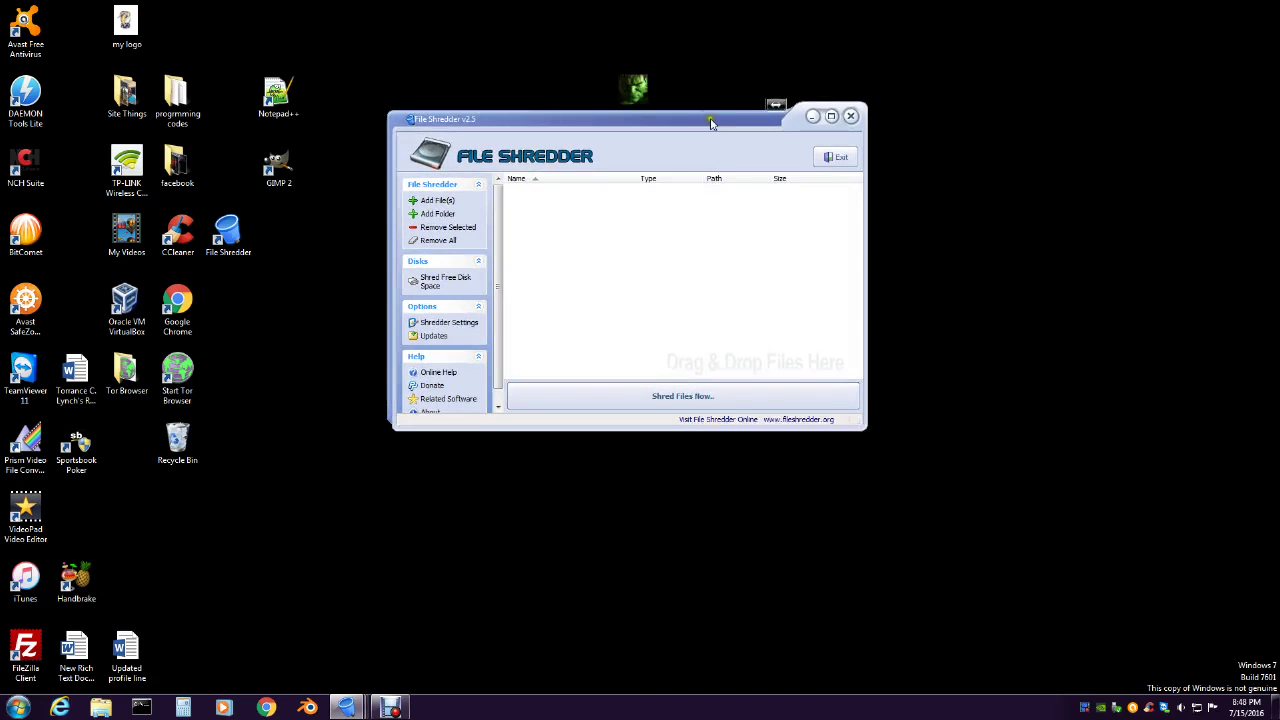